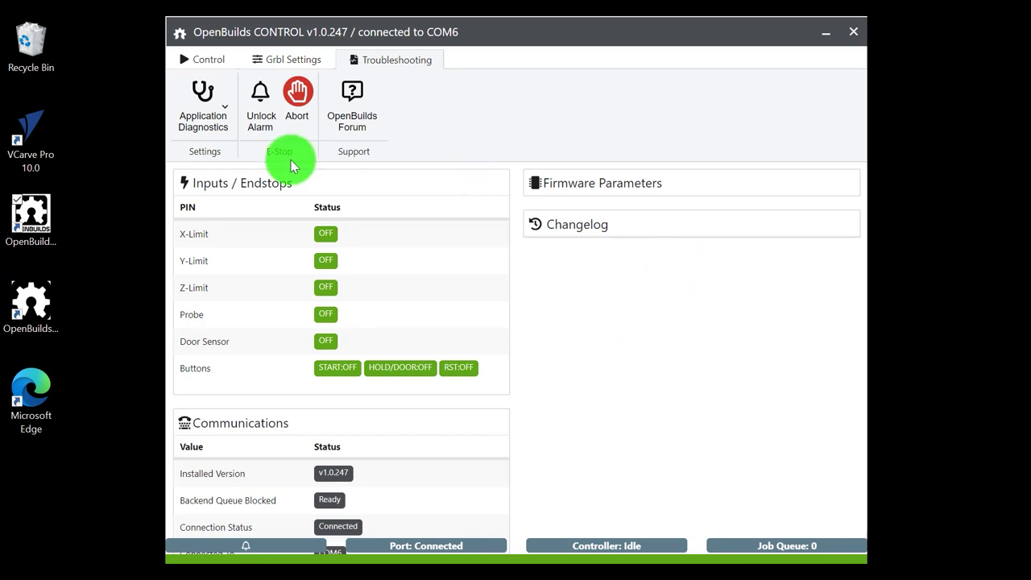
Review the application diagnostics options and the Grbl parameters through the axis steps-per-millimetre settings, then return to machine control
left_click(223, 116)
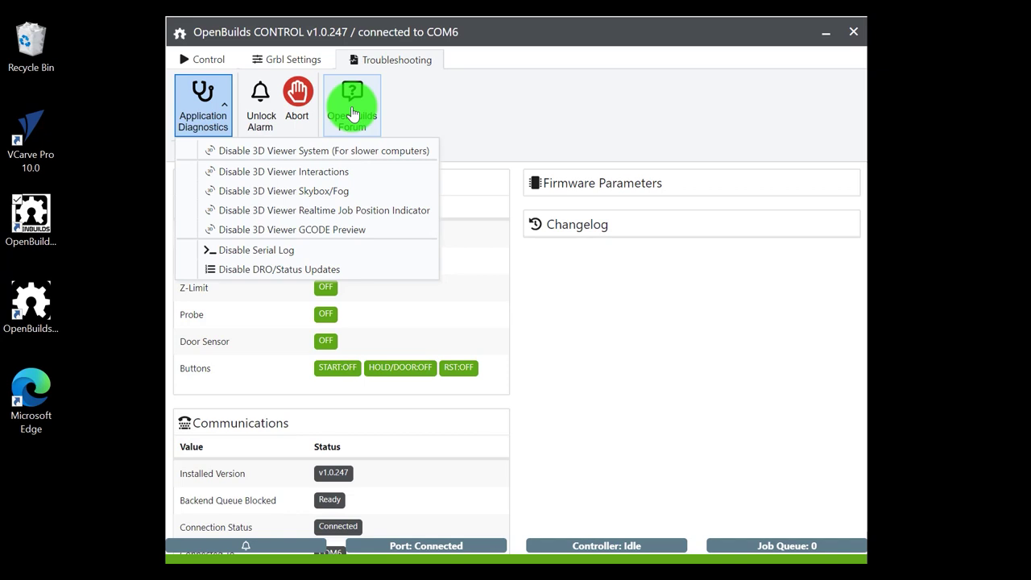
left_click(290, 63)
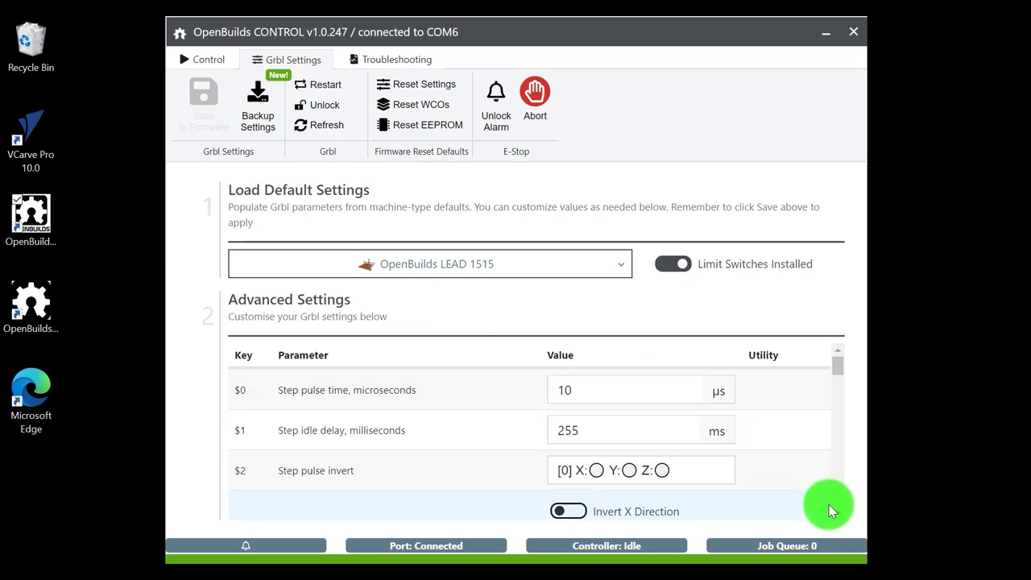
scroll(833, 509, "down", 3)
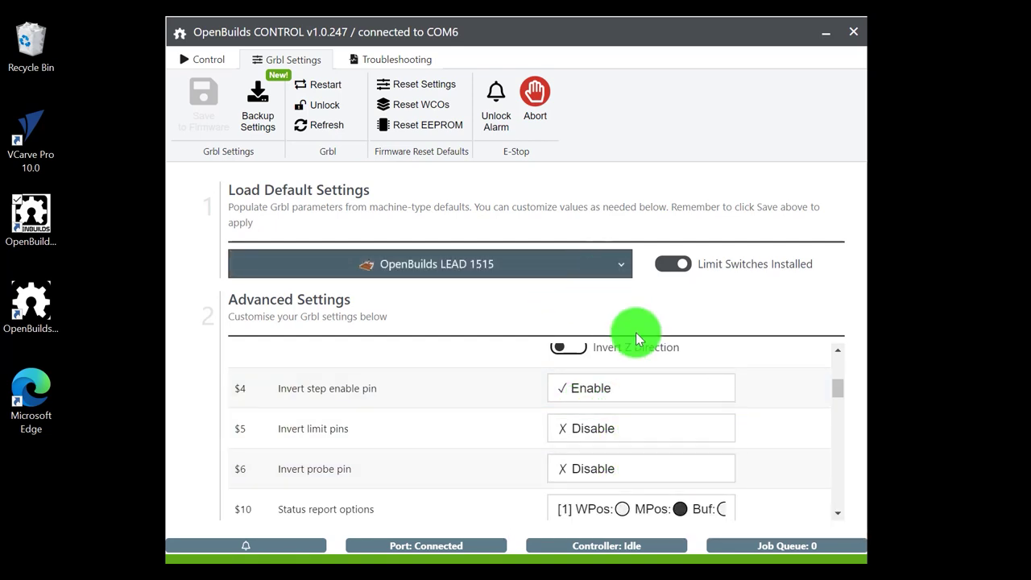
left_click_drag(837, 390, 837, 463)
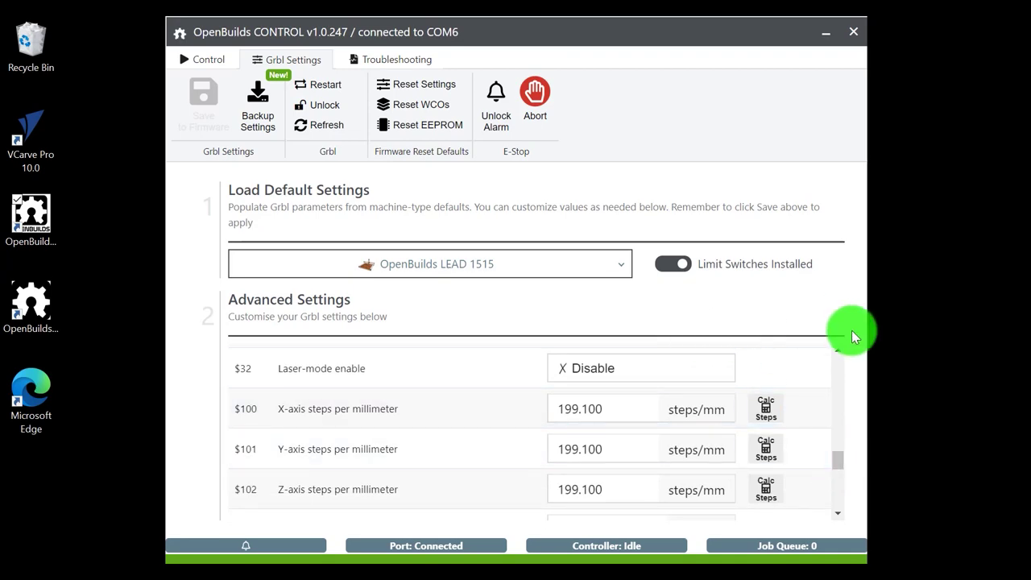
scroll(837, 367, "up", 4)
scroll(837, 367, "up", 3)
left_click(203, 59)
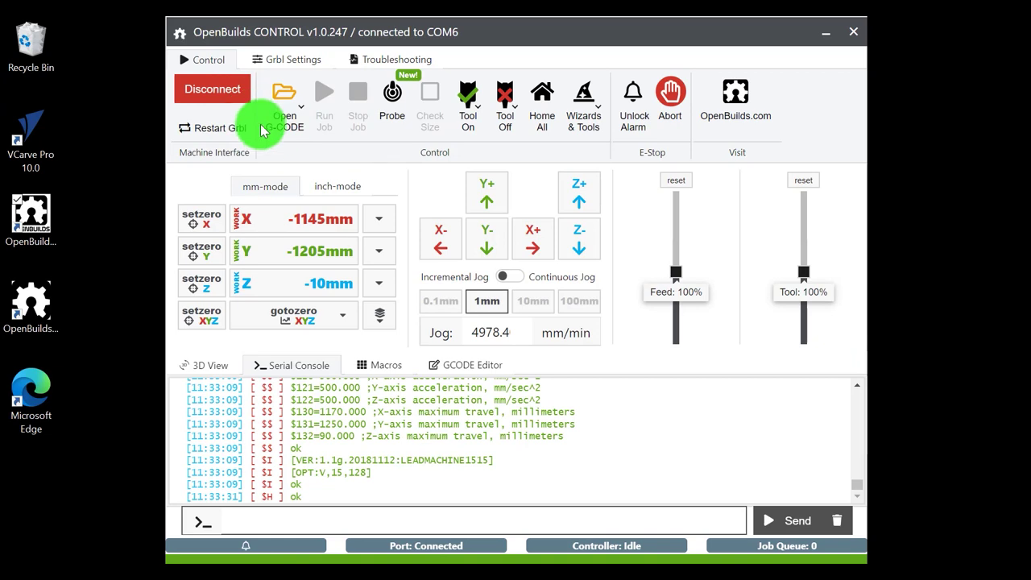
Review the Automatic, XYZ Zero, X Zero, Y Zero and Z Zero probing routines, then cancel the Probing Wizard
left_click(385, 92)
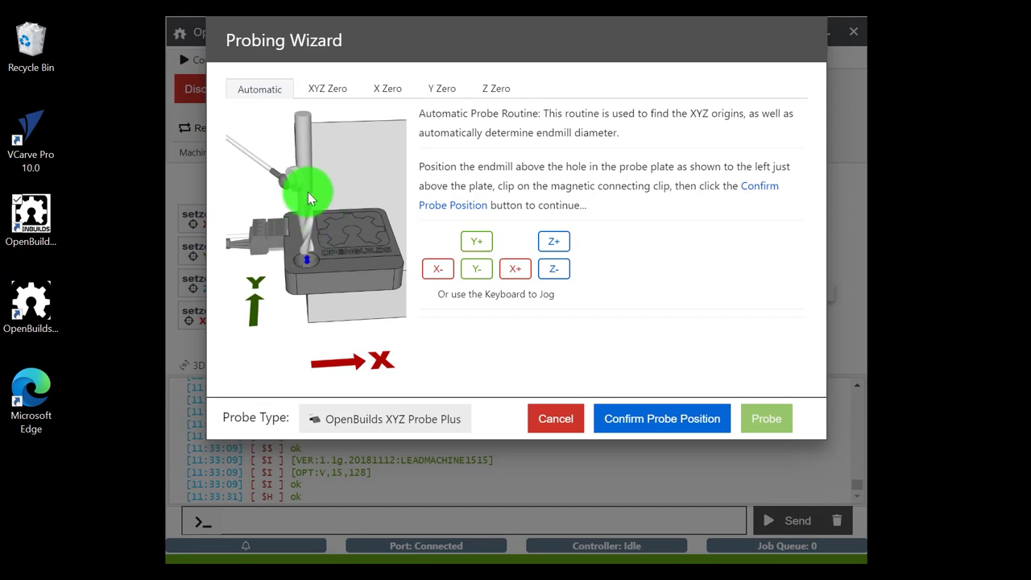
left_click(325, 88)
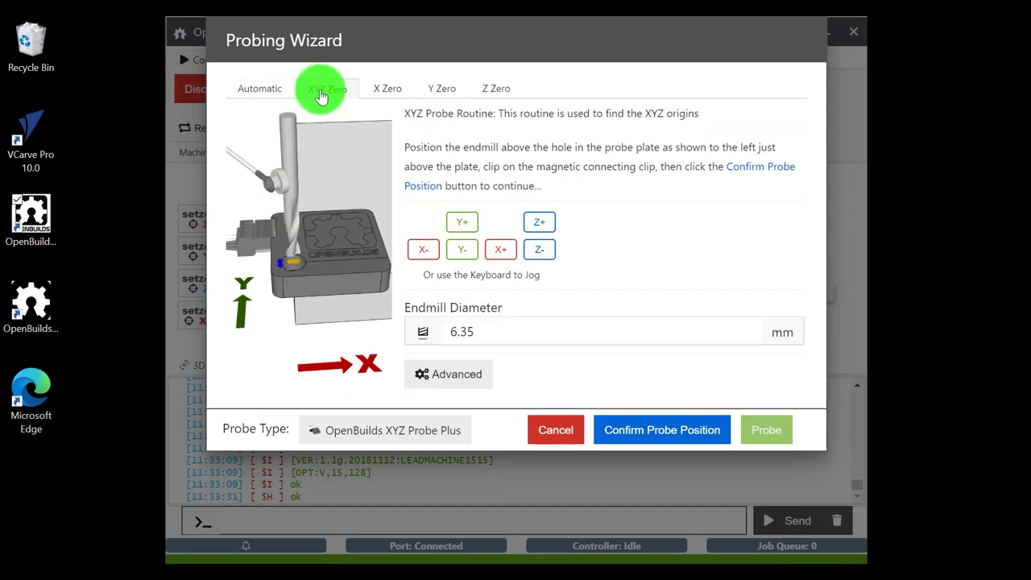
left_click(394, 94)
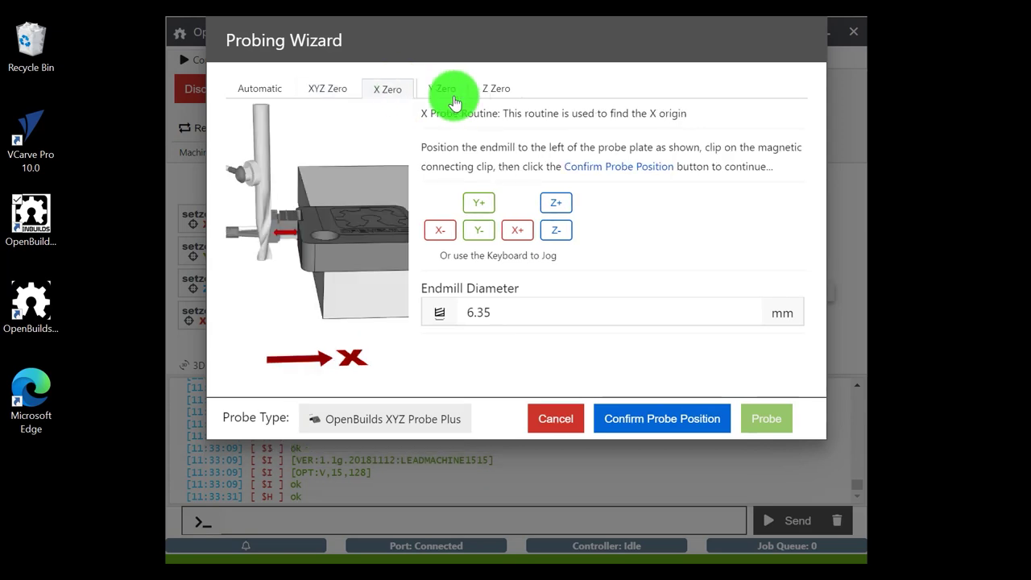
left_click(444, 91)
left_click(489, 101)
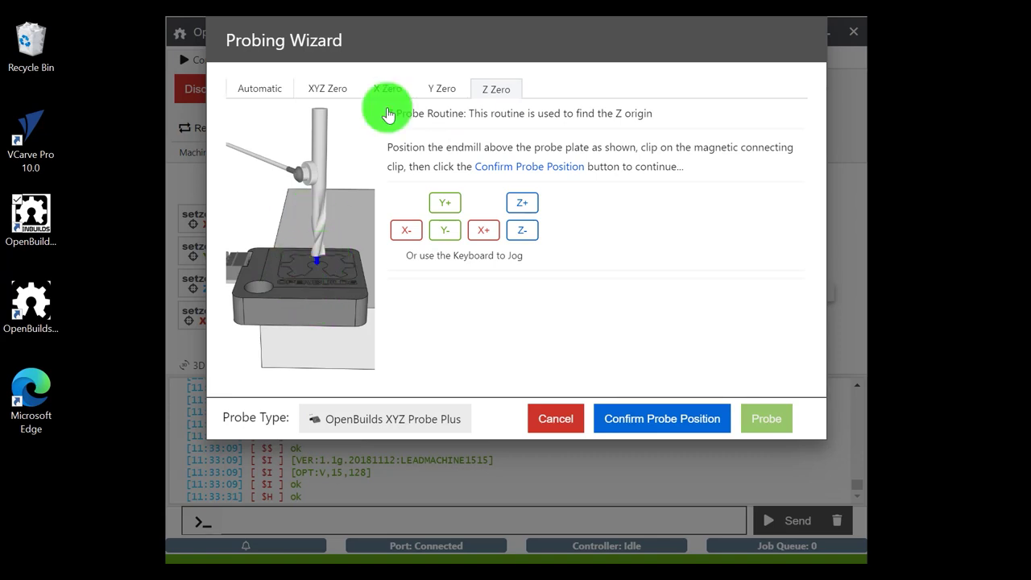
left_click(562, 415)
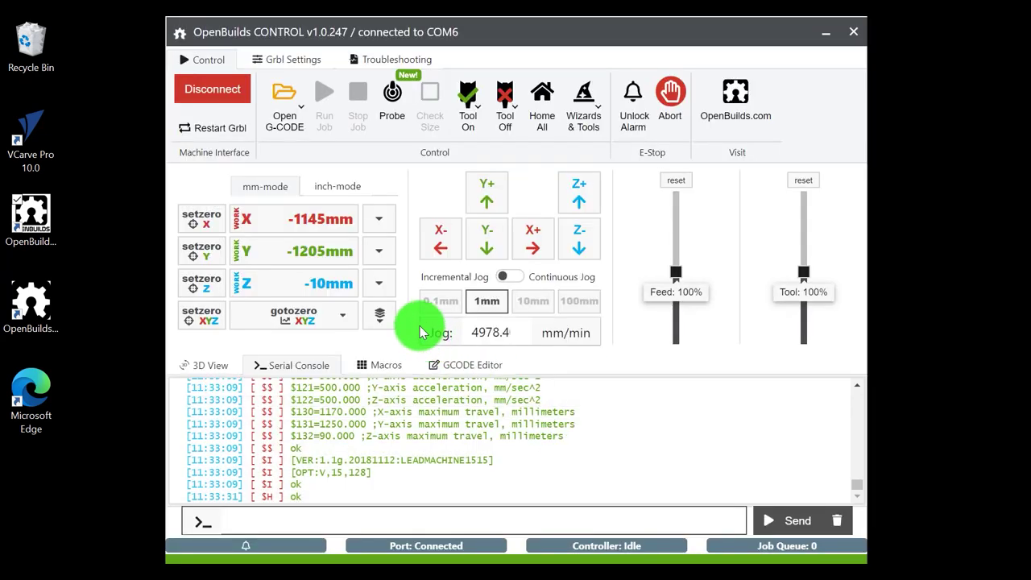
Examine the available Tool On commands, including the laser power levels, and the Tool Off commands
left_click(469, 103)
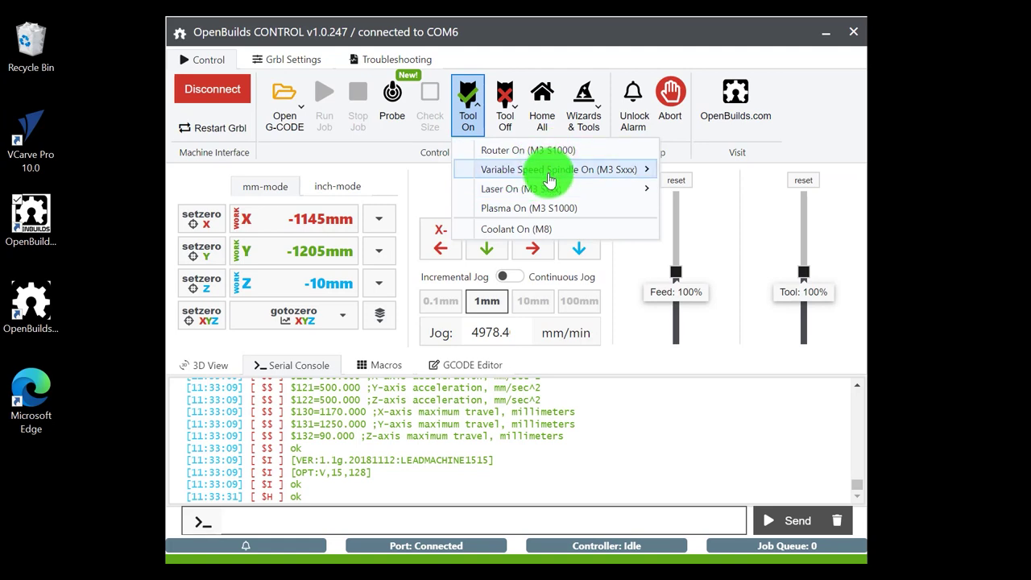
left_click(528, 191)
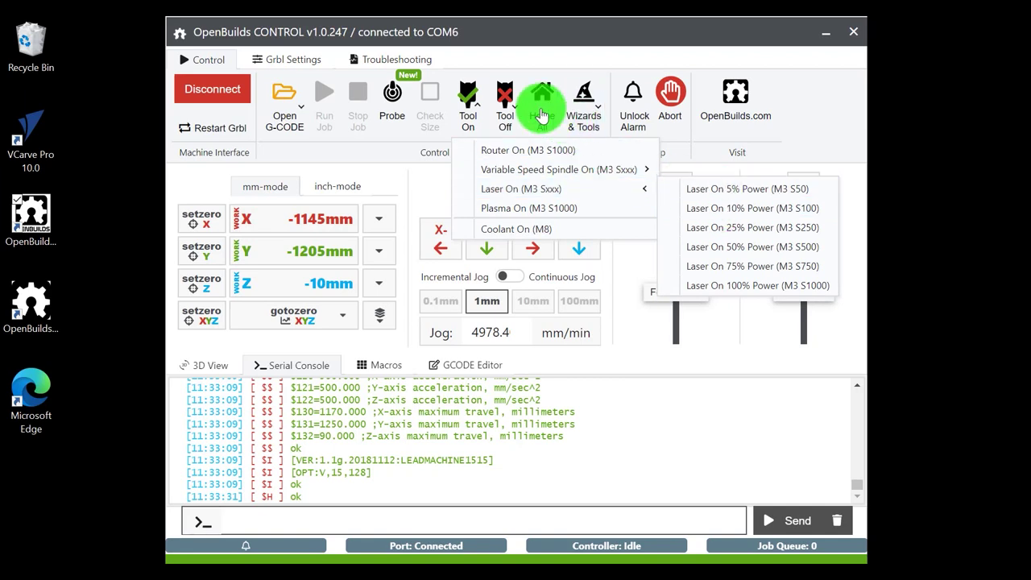
left_click(504, 100)
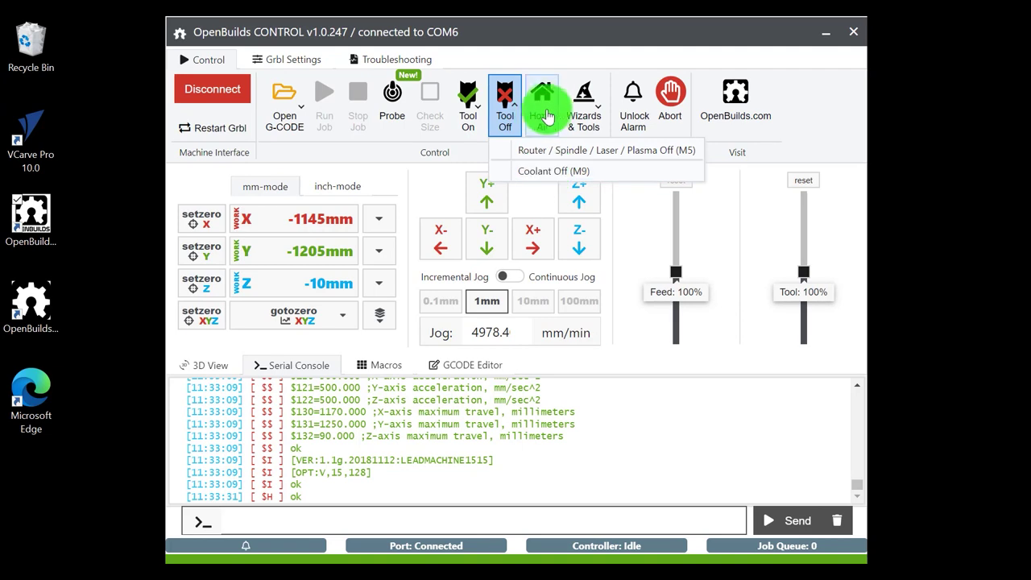
Inspect the Mobile Jog Widget connection details and the other available wizards, calibration tools and Flashing Tool
left_click(592, 108)
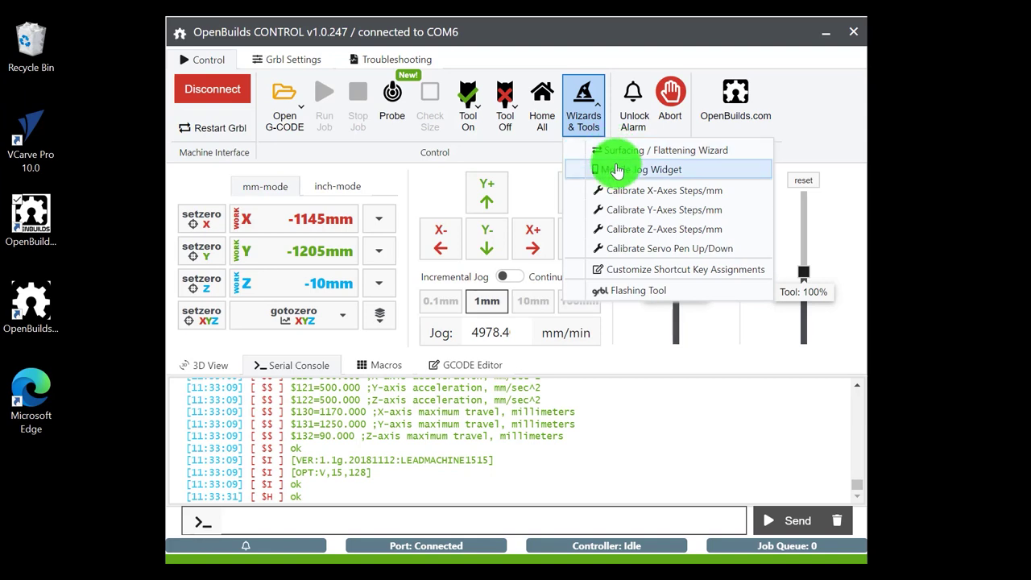
left_click(617, 170)
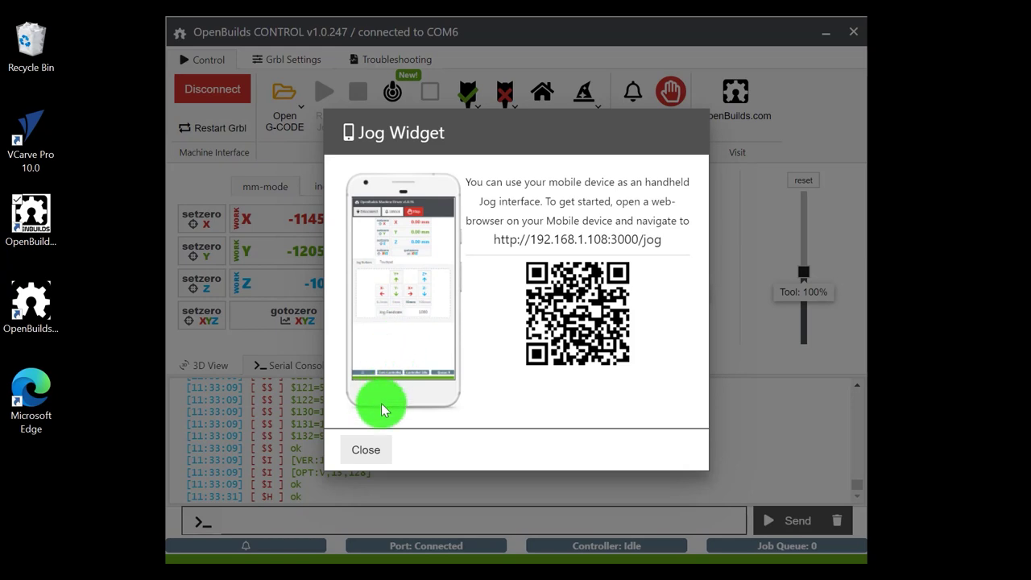
left_click(365, 452)
left_click(581, 103)
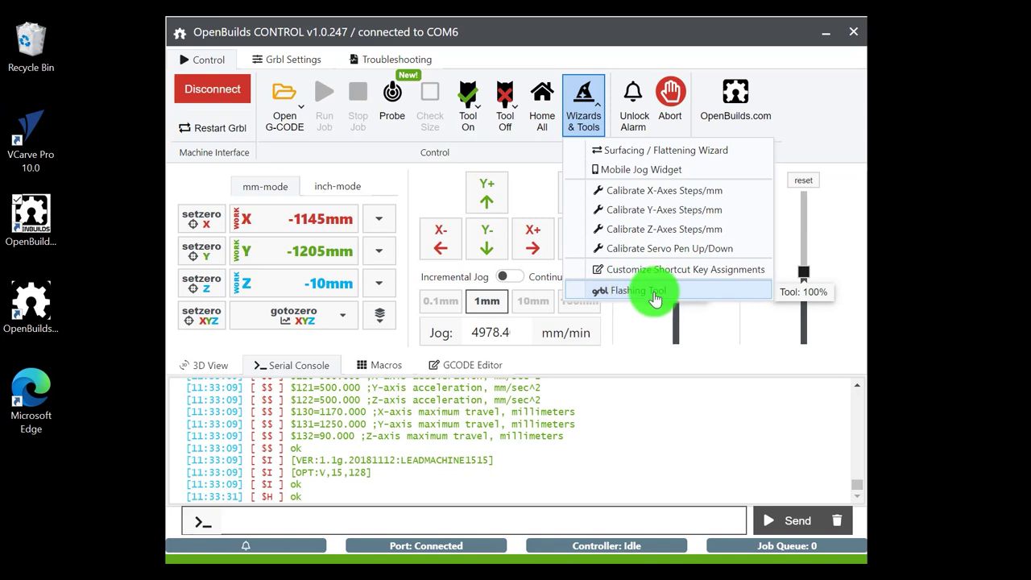
left_click(424, 198)
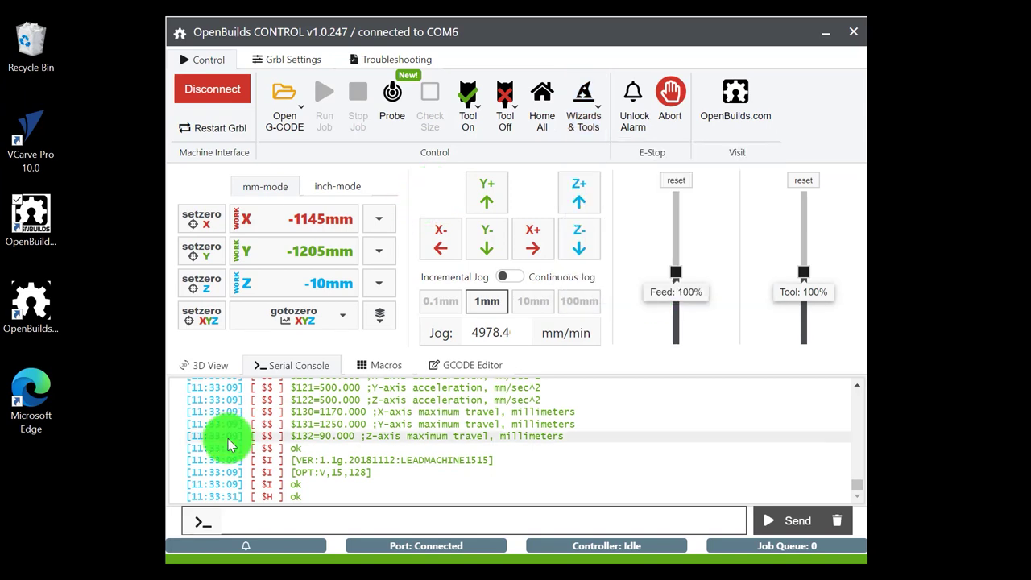
Examine the 3D machine view, the serial console log, the macros area and the G-code editor
left_click(212, 372)
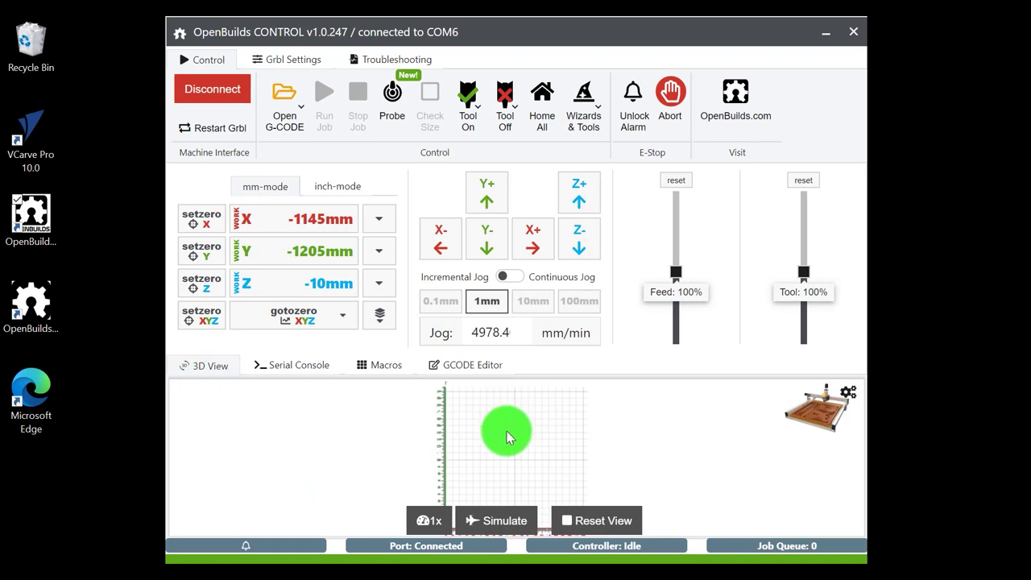
mouse_move(507, 436)
left_mouse_down()
mouse_move(480, 403)
mouse_move(503, 409)
mouse_move(501, 423)
mouse_move(527, 438)
left_mouse_up()
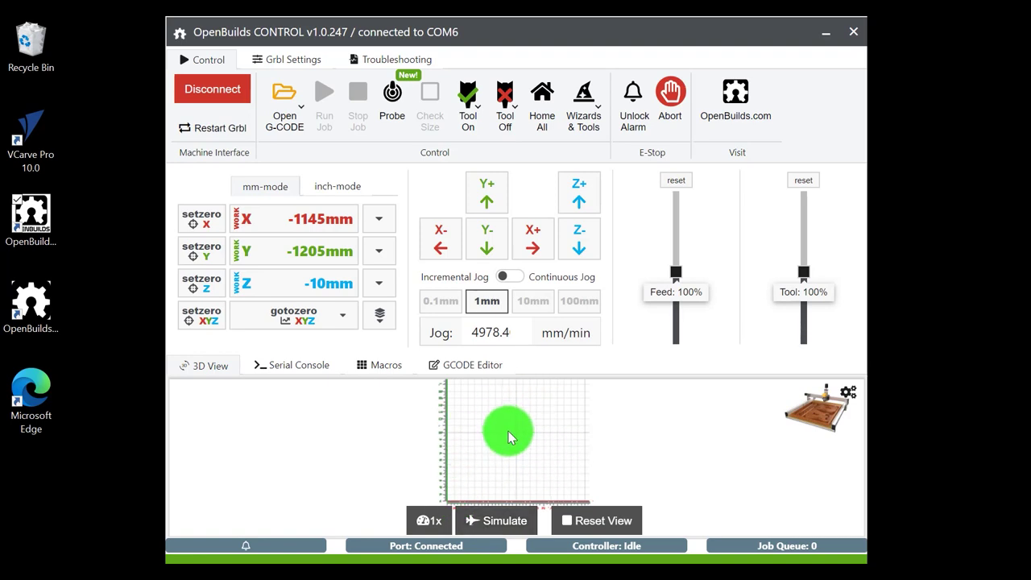
left_click(284, 366)
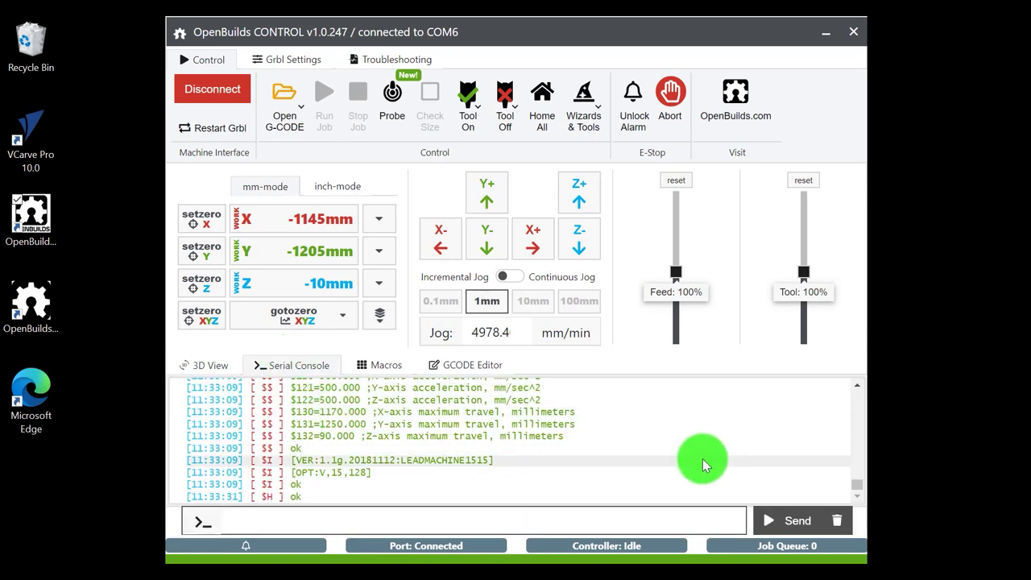
scroll(852, 475, "up", 5)
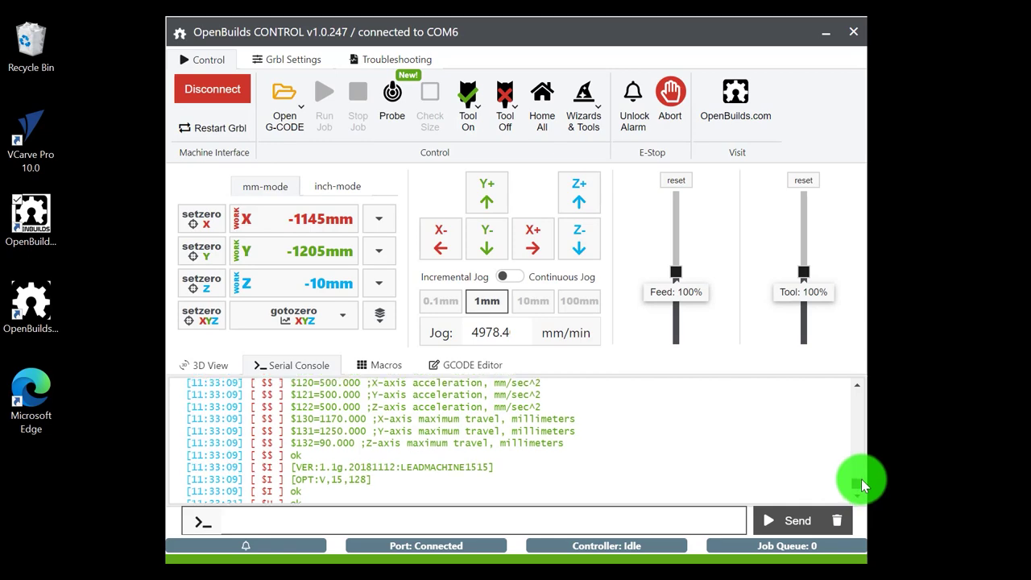
scroll(853, 462, "up", 5)
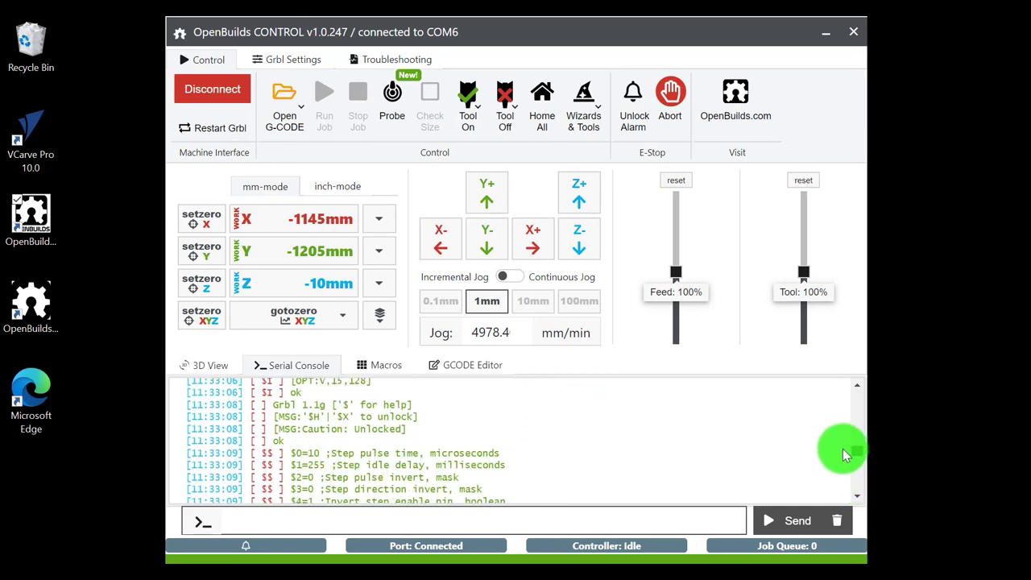
scroll(844, 449, "down", 10)
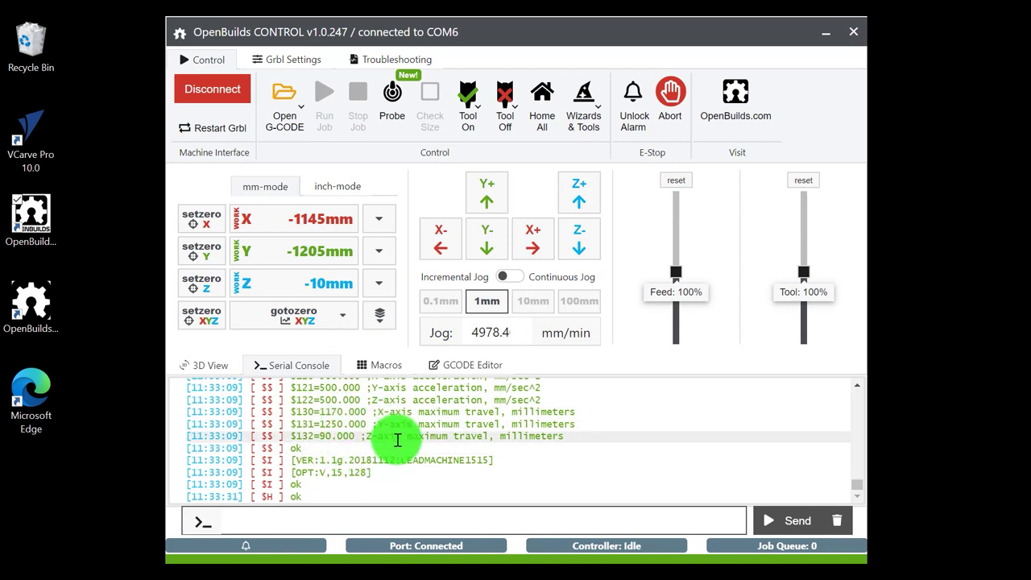
left_click(367, 379)
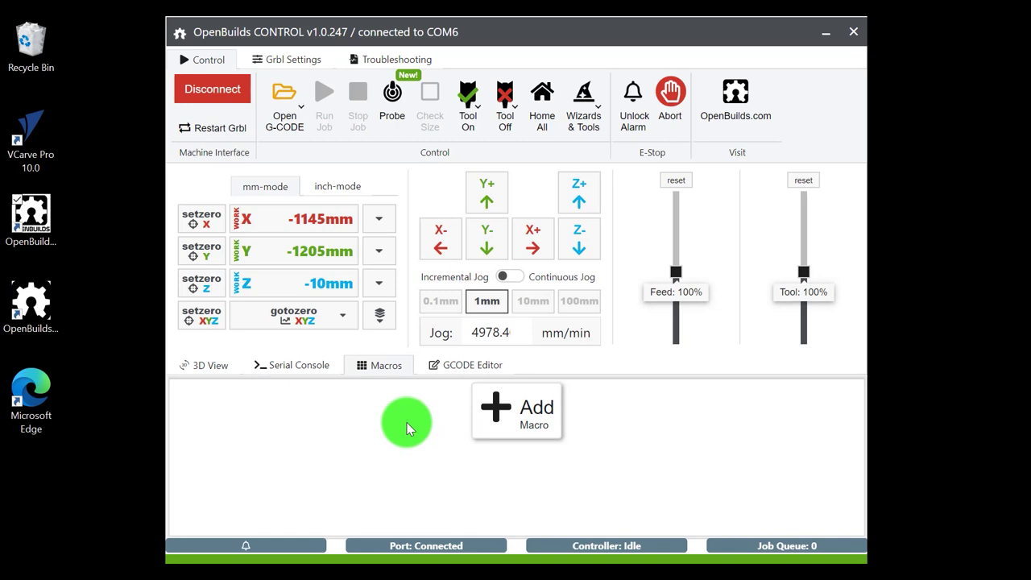
left_click(448, 369)
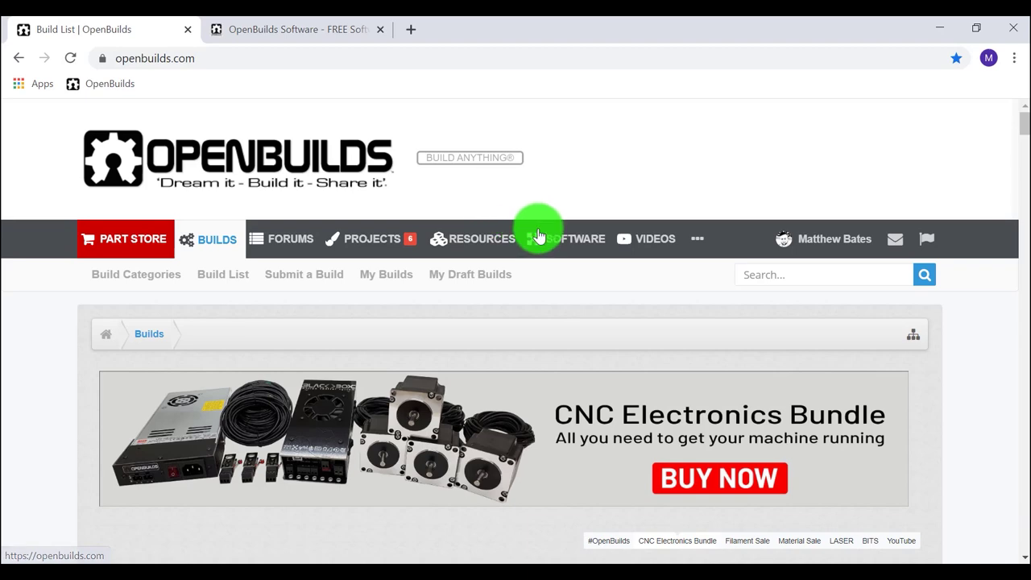
Switch to the OpenBuilds website, launch OpenBuilds CAM and set its controller to OpenBuilds BlackBox 4X
mouse_move(563, 240)
left_click_drag(578, 312, 572, 302)
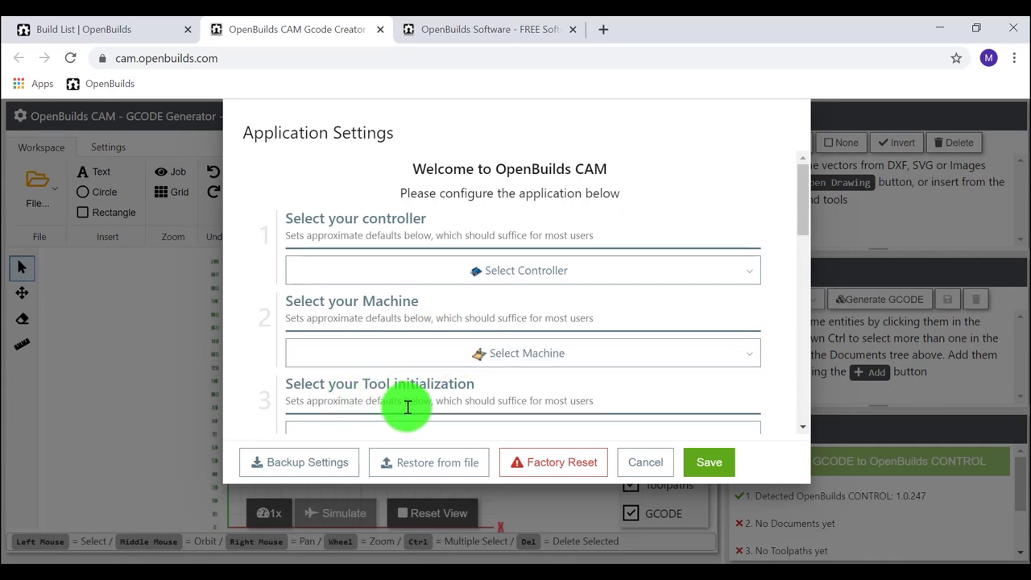
scroll(625, 374, "down", 2)
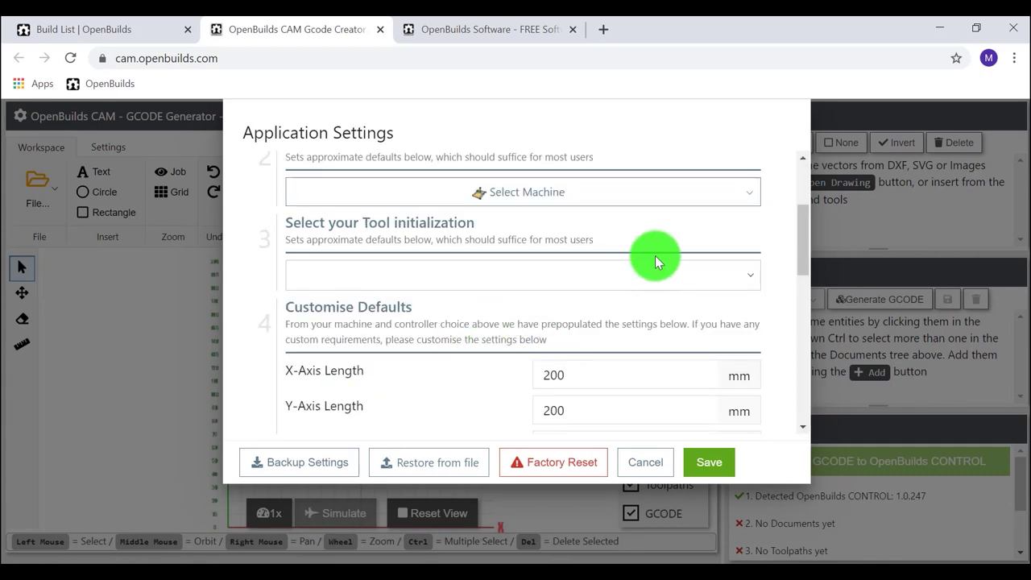
left_click_drag(803, 234, 806, 179)
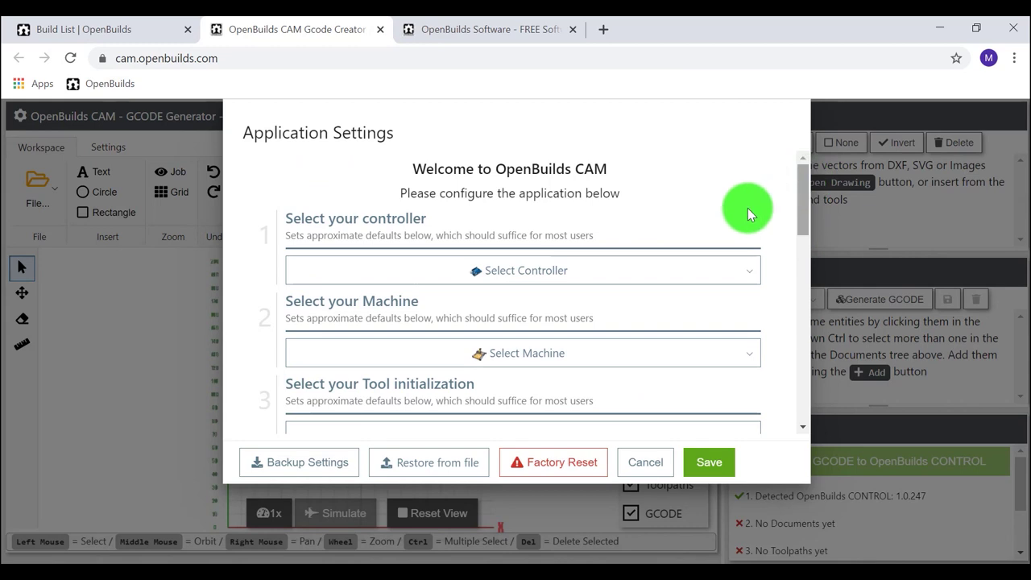
left_click(695, 271)
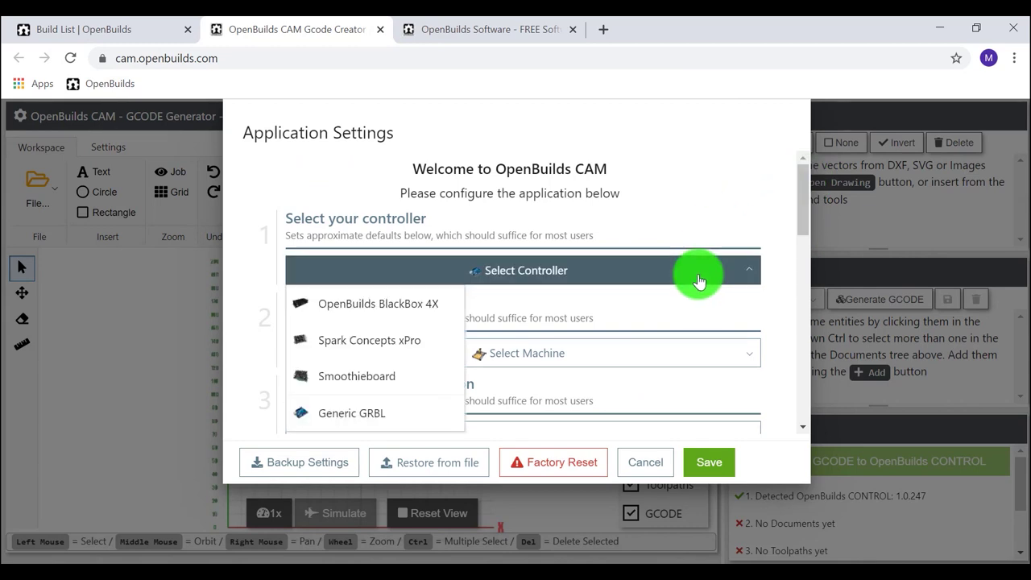
left_click(419, 321)
left_click(501, 352)
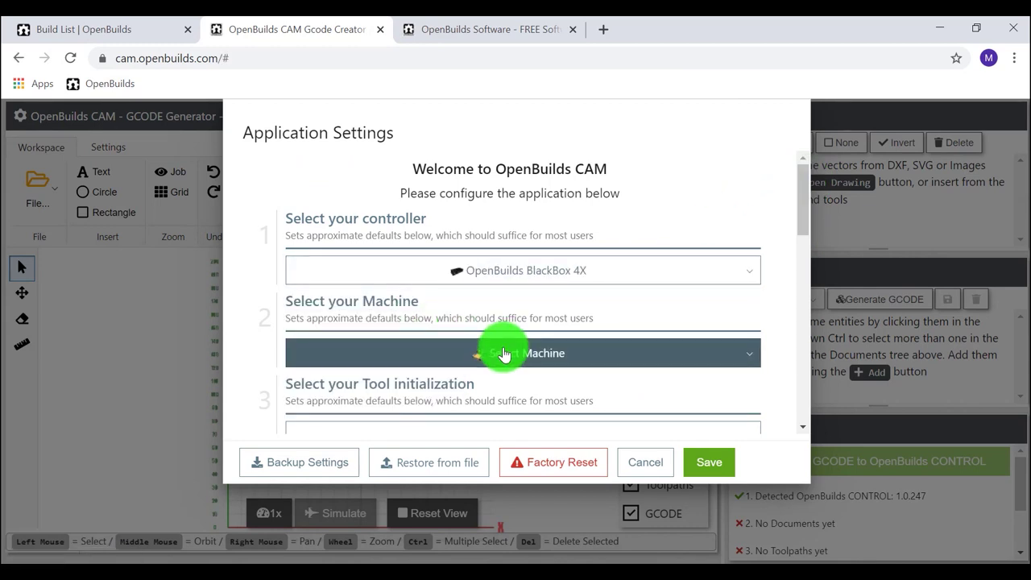
Choose the machine preset with 1300 mm X and Y axis lengths and save the CAM application settings
left_click(795, 425)
left_click(741, 352)
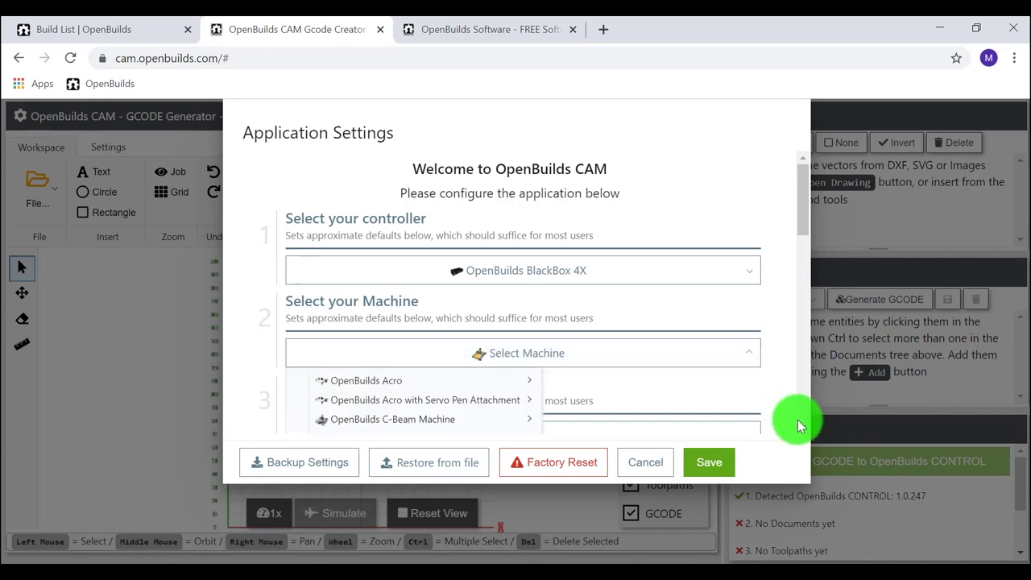
scroll(798, 425, "down", 3)
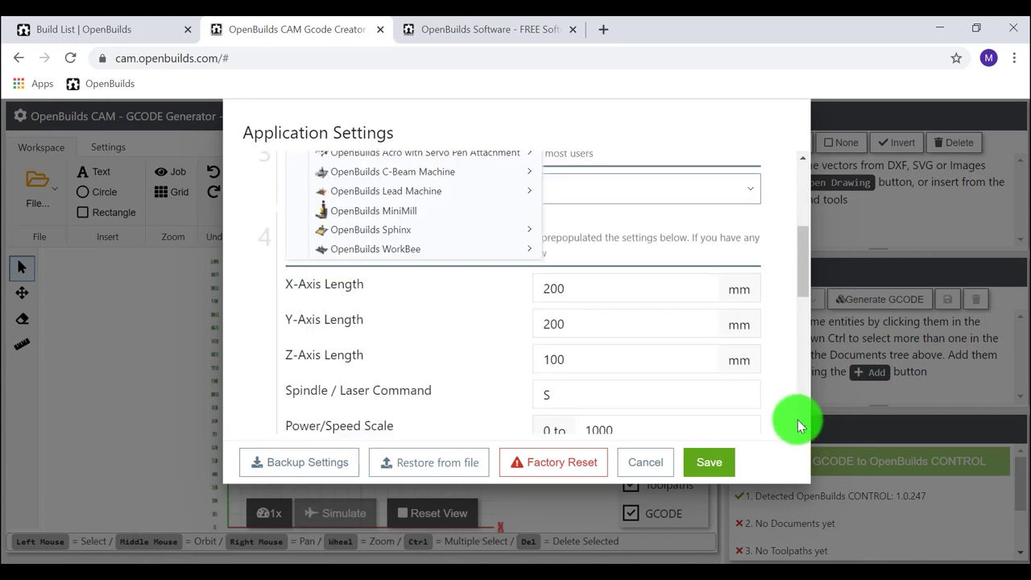
left_click(460, 210)
scroll(802, 435, "down", 1)
scroll(802, 435, "down", 1)
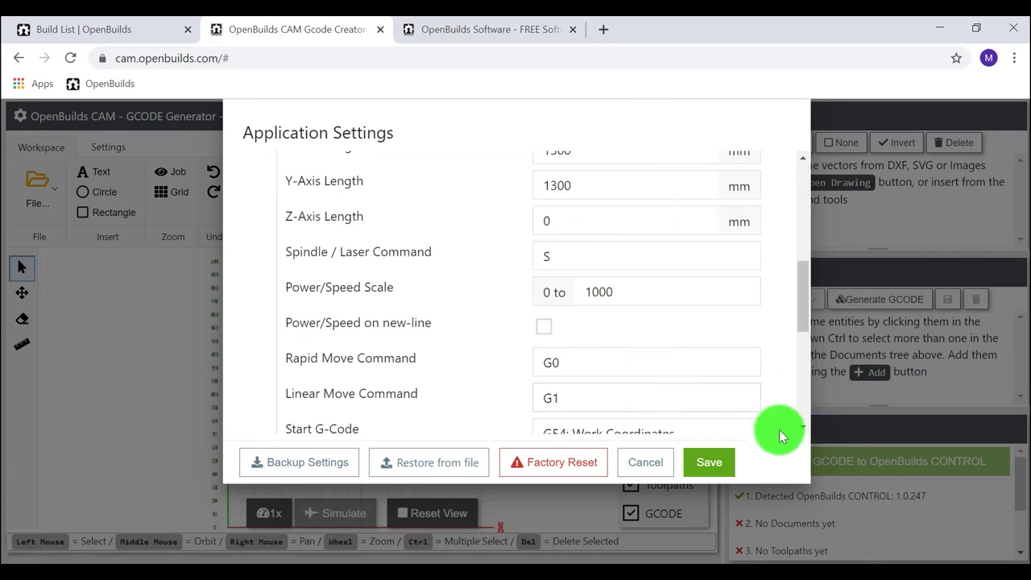
scroll(797, 432, "down", 5)
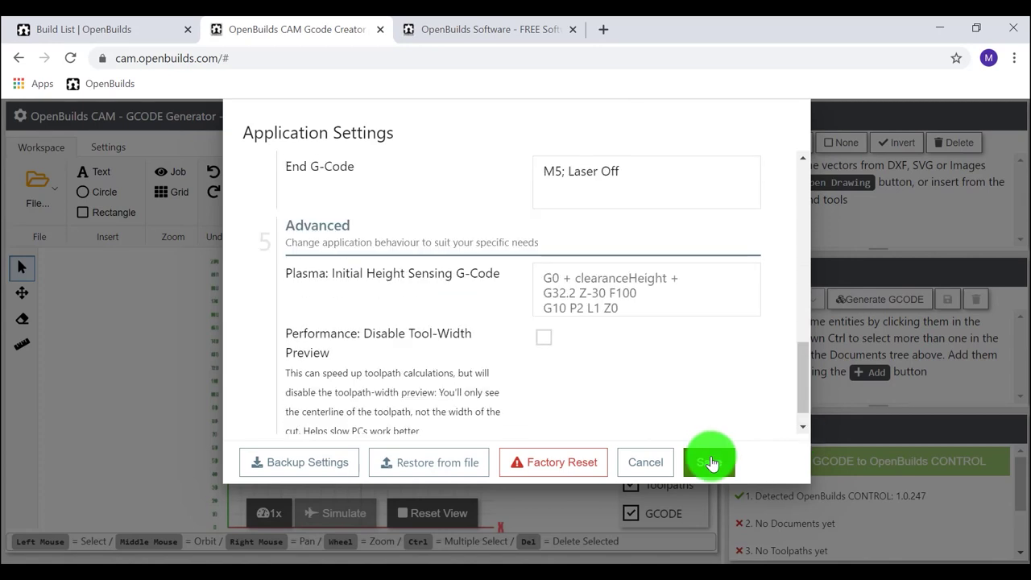
left_click(709, 462)
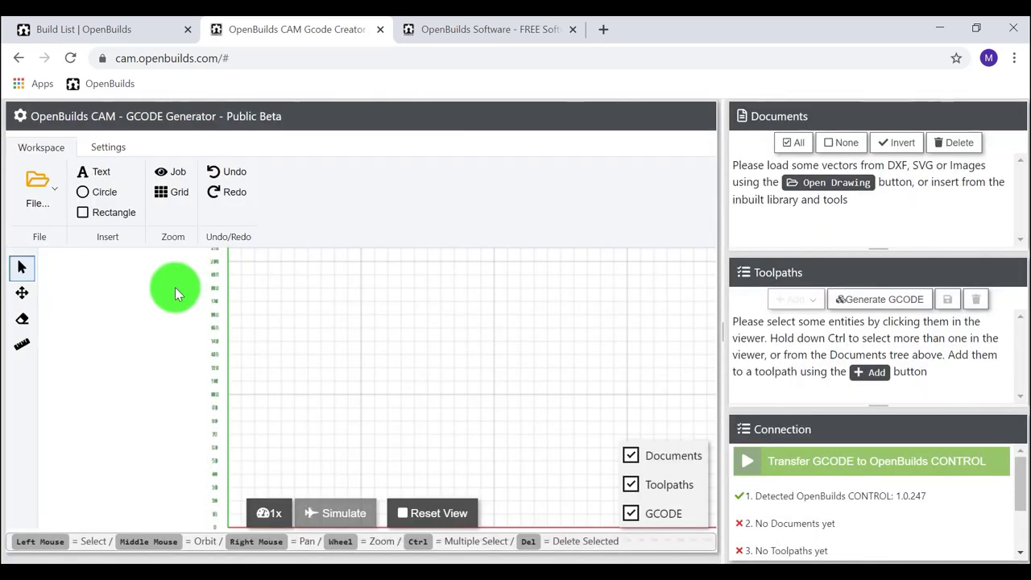
Open the CNC Hello World example in the workspace
left_click(38, 190)
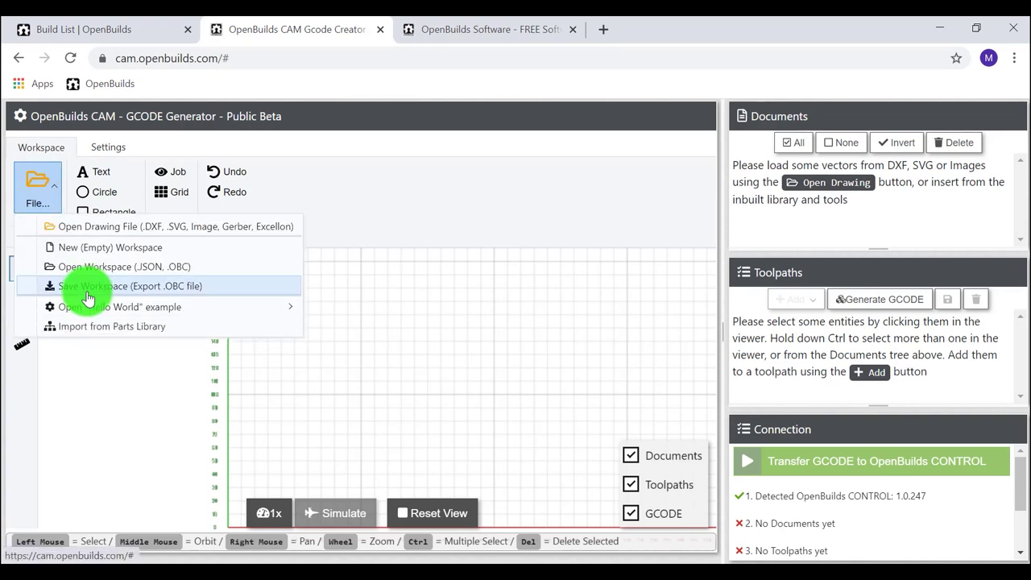
left_click(91, 314)
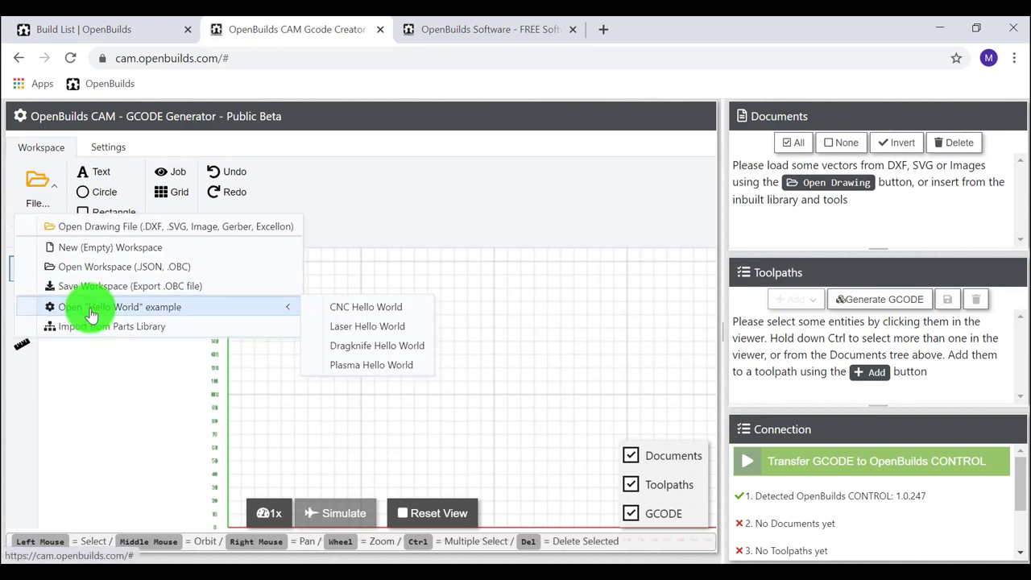
left_click(338, 313)
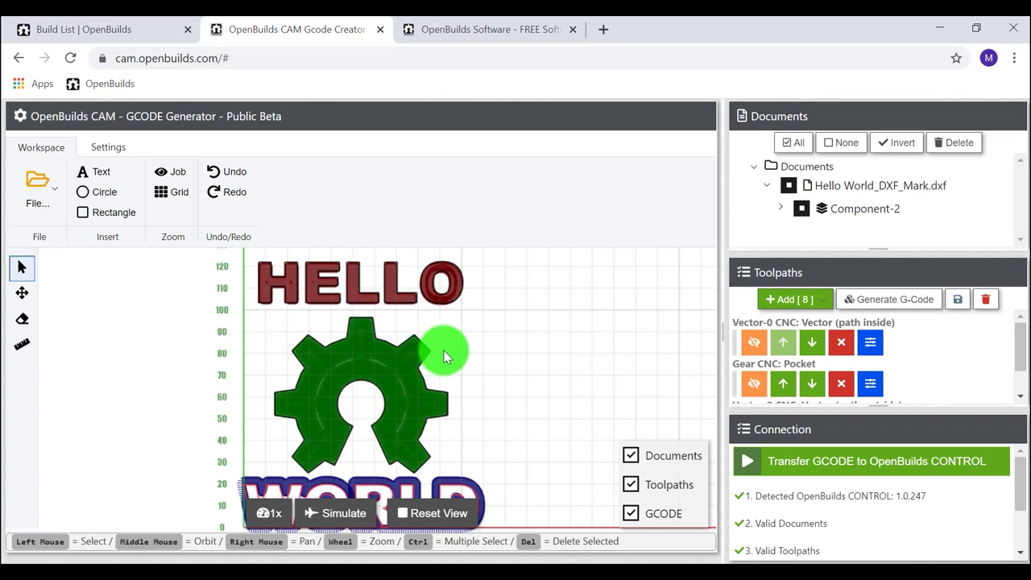
Generate the G-code for the Hello World toolpaths and transfer it to OpenBuilds CONTROL
left_click(883, 311)
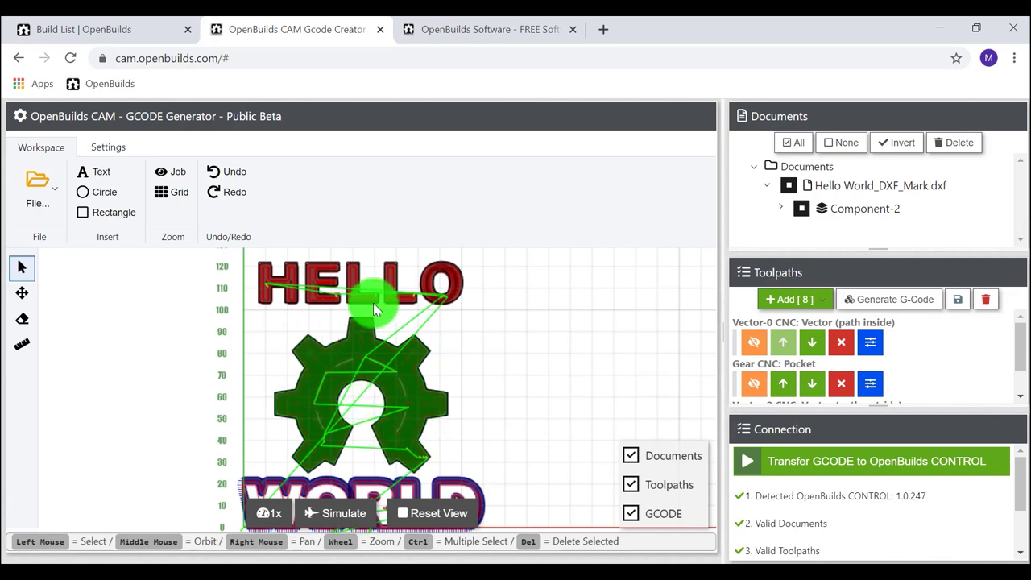
left_click(828, 462)
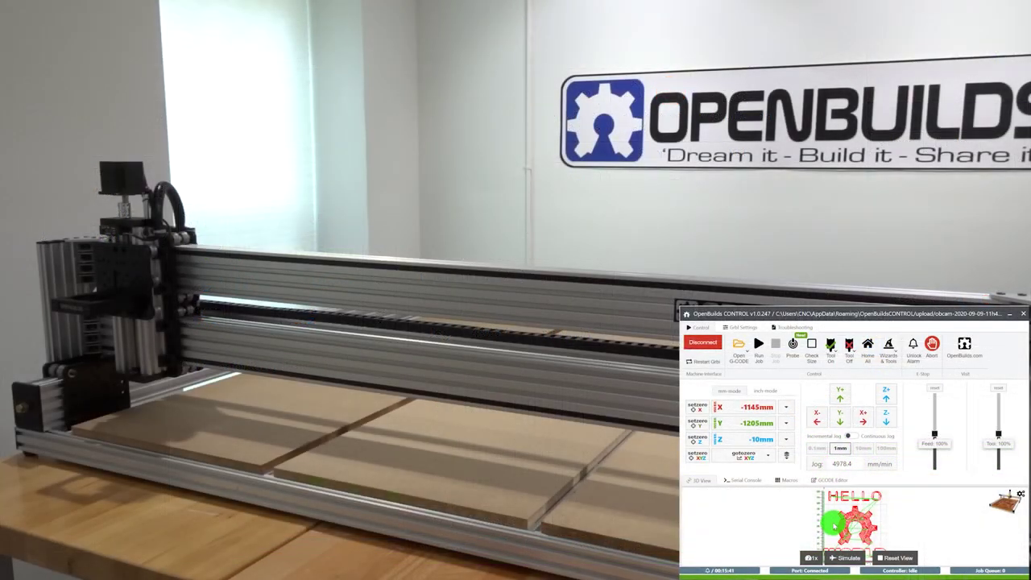